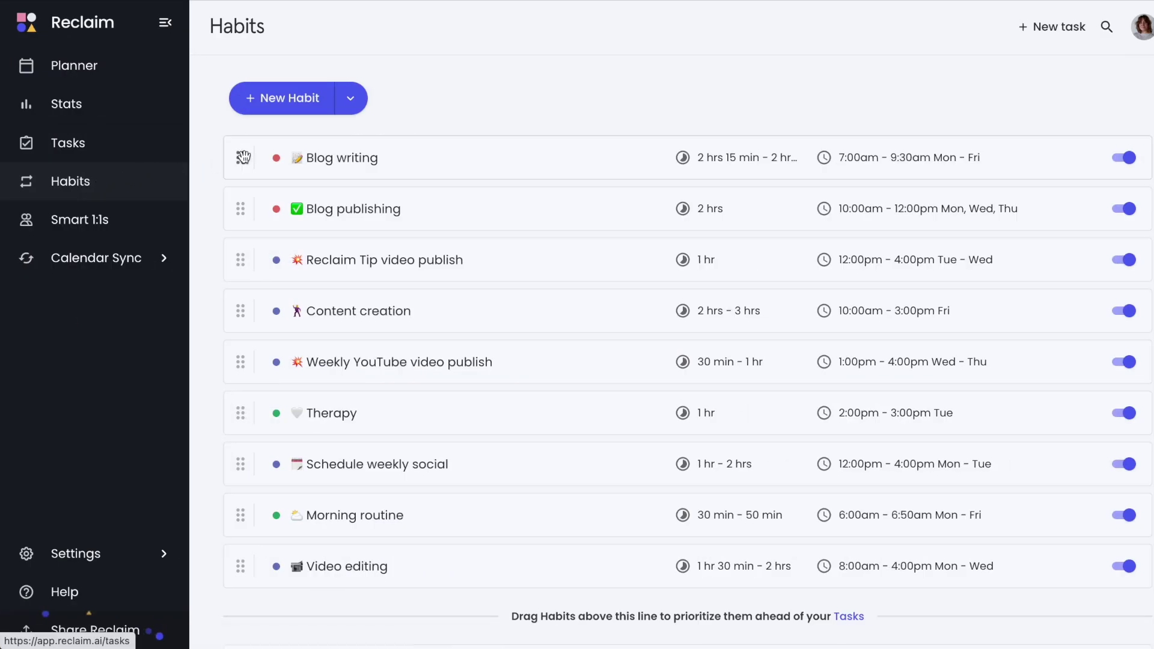
Open the Blog writing habit's details page from the Habits list
click(327, 159)
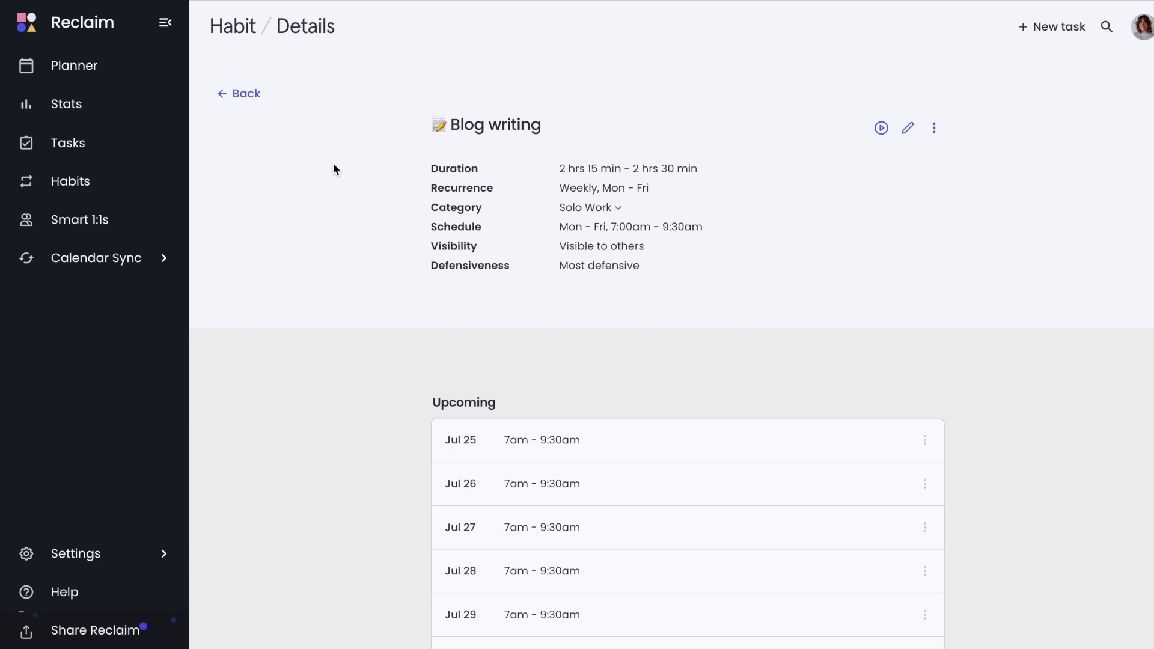
Edit Blog writing and cycle every time defense option in Advanced options, ending on Always busy
click(908, 129)
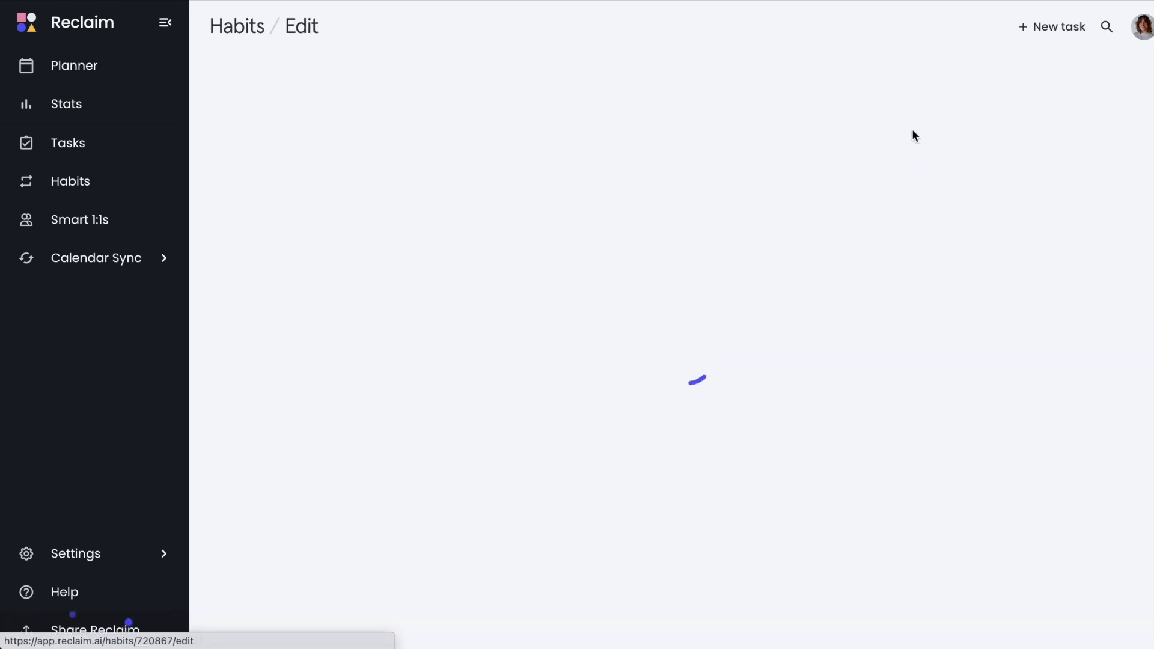
scroll(989, 242, down, 1)
scroll(989, 240, down, 5)
scroll(990, 240, down, 3)
click(483, 406)
scroll(484, 406, down, 3)
scroll(479, 408, down, 1)
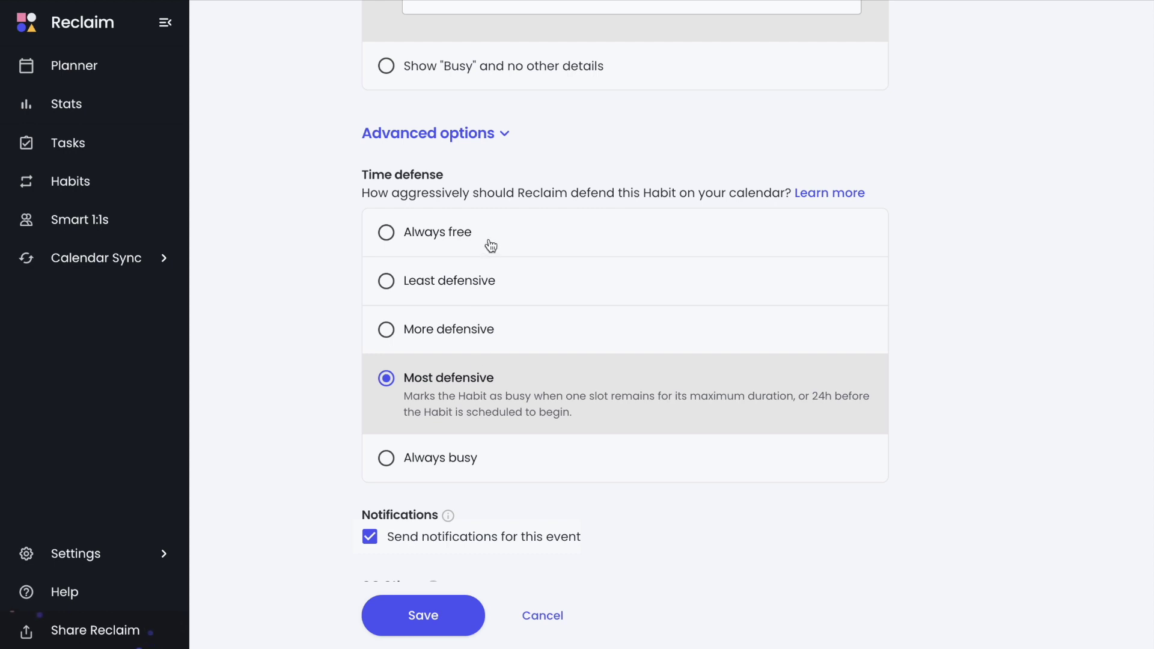
click(490, 247)
click(571, 303)
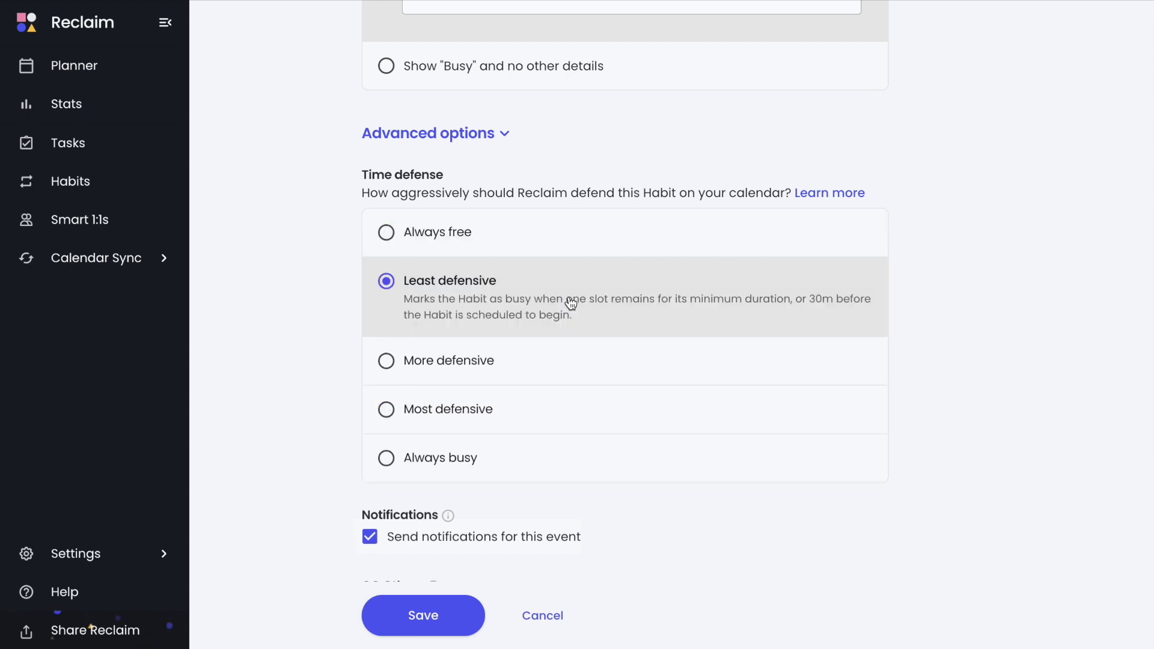
click(636, 360)
click(698, 403)
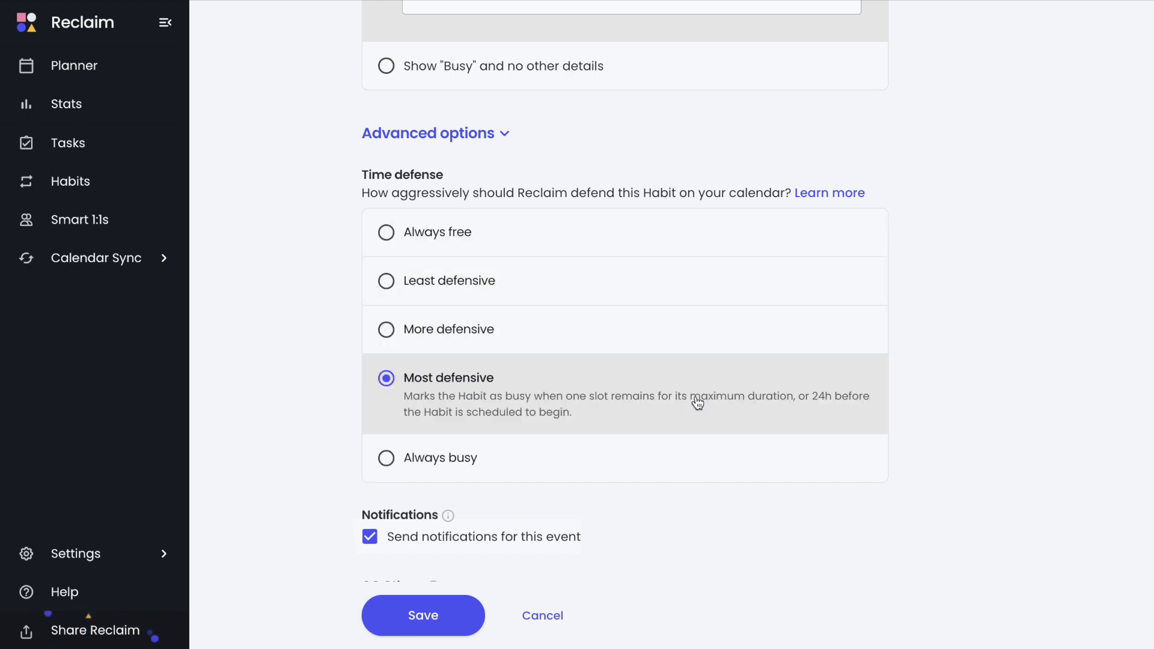
click(735, 456)
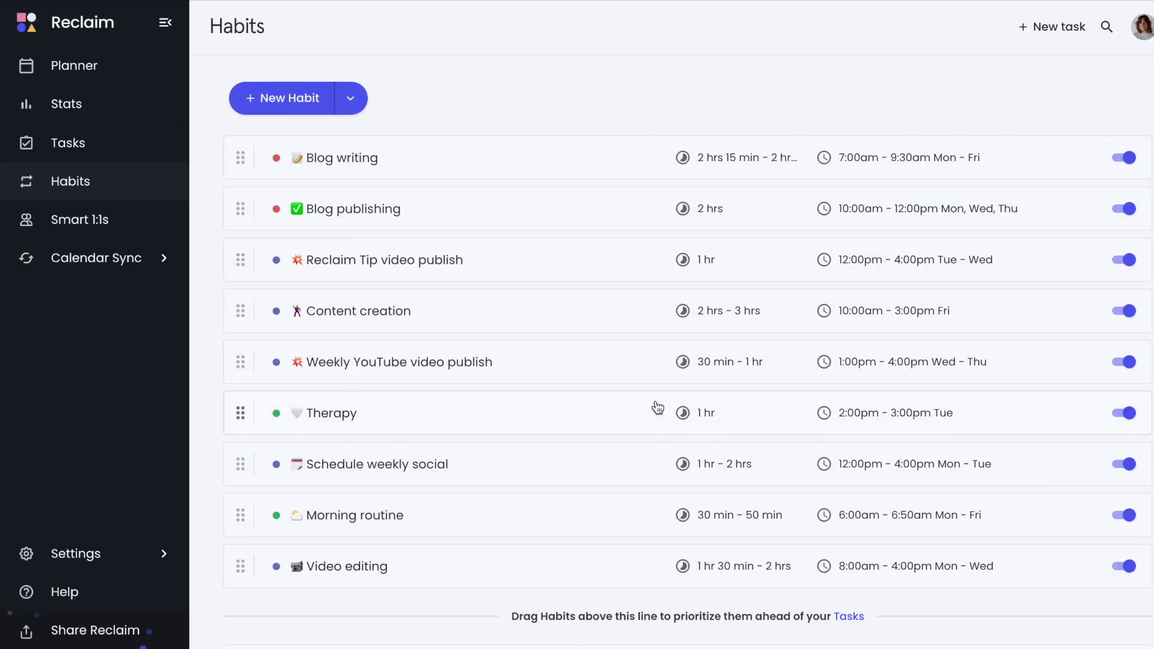
scroll(657, 408, down, 3)
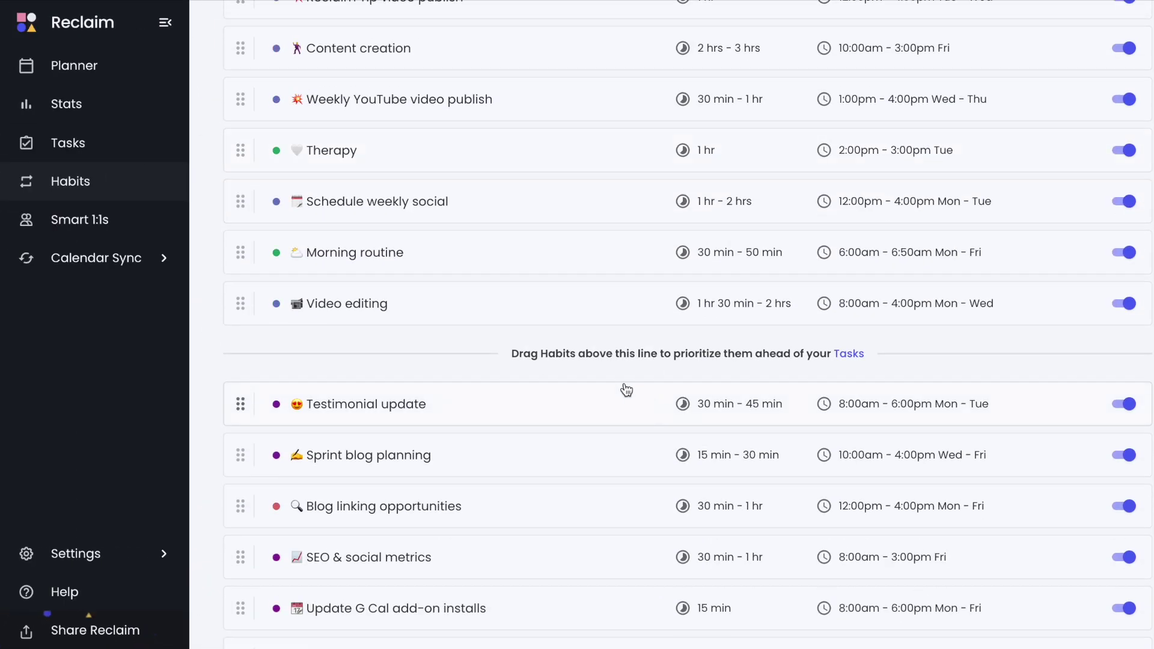
Drag the Testimonial update habit above the 'Drag Habits above this line' divider
drag(236, 408, 241, 344)
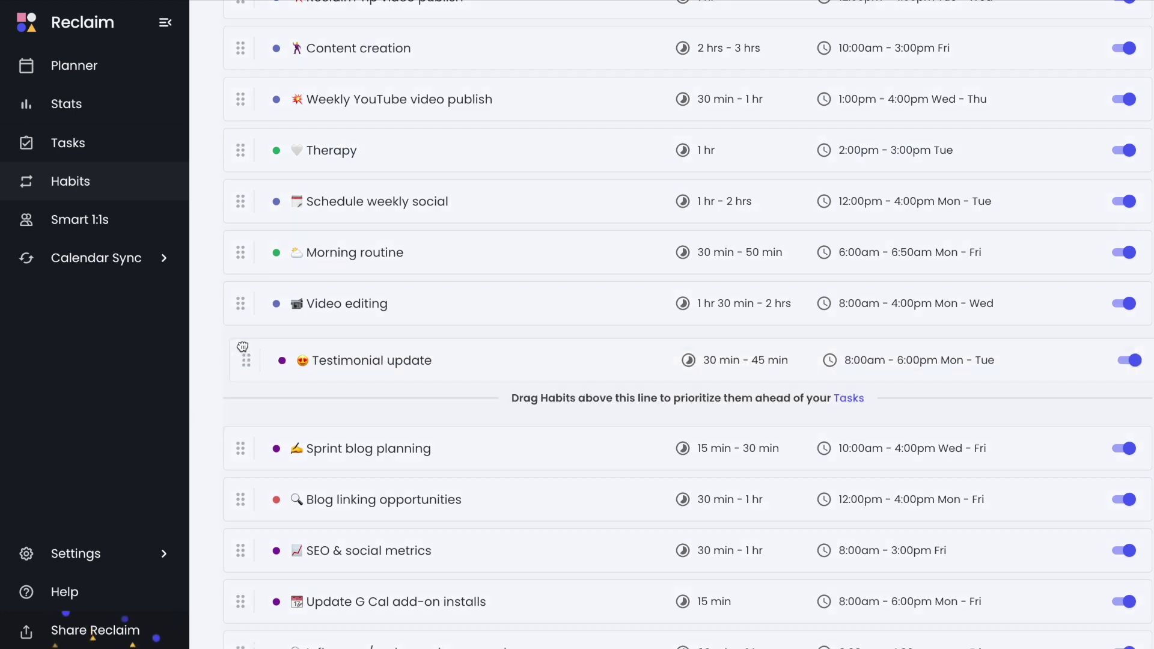